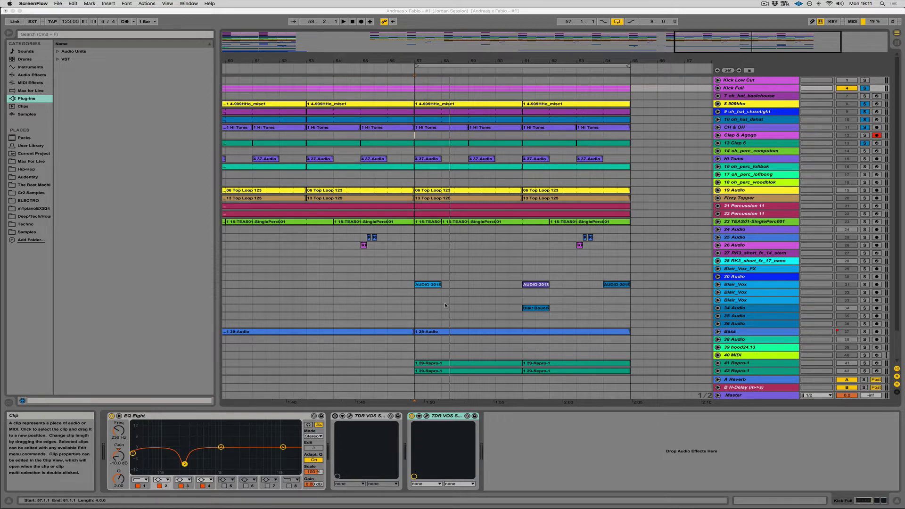
# Step: Open the kick track's Slick EQ plug-in window and drag it to the centre of the arrangement
pyautogui.click(427, 418)
pyautogui.click(426, 418)
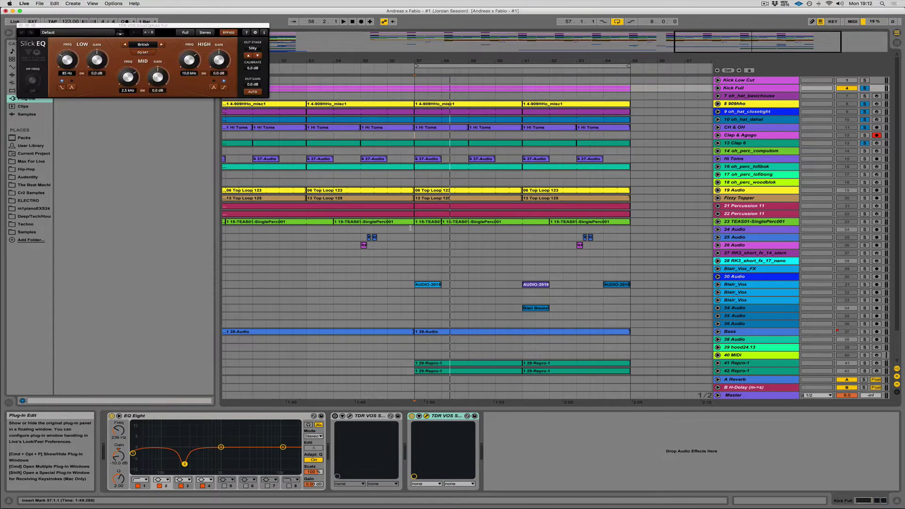
pyautogui.moveTo(122, 26); pyautogui.dragTo(408, 215)
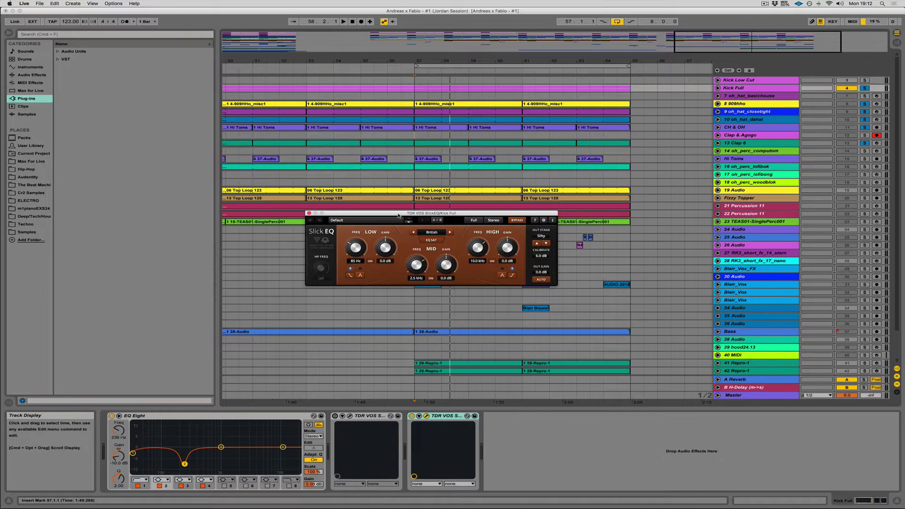
# Step: Audition Slick EQ's German, American and British saturation modes, settling on Soviet
pyautogui.click(449, 232)
pyautogui.click(450, 232)
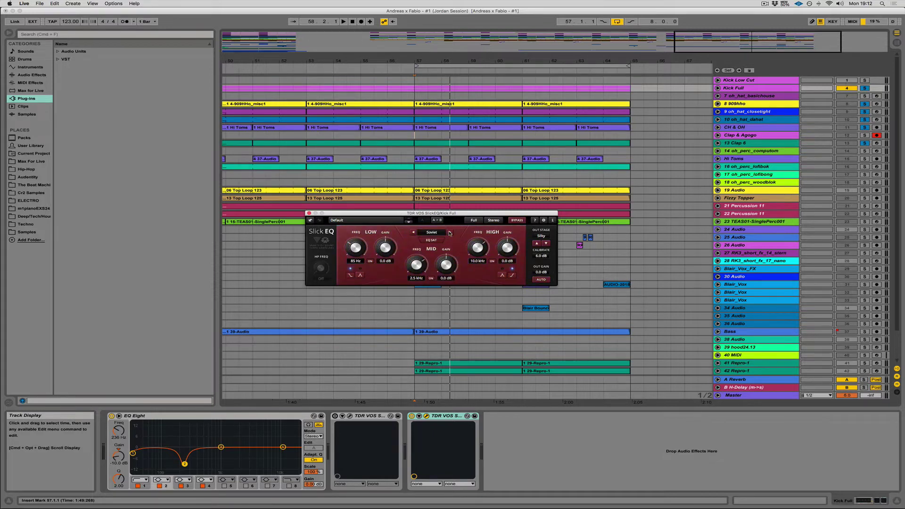
pyautogui.click(450, 232)
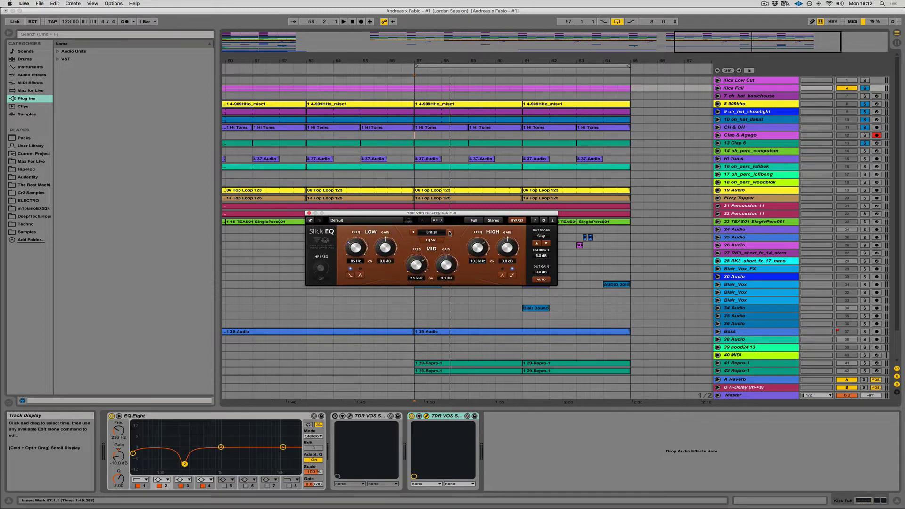
pyautogui.click(449, 232)
pyautogui.click(449, 233)
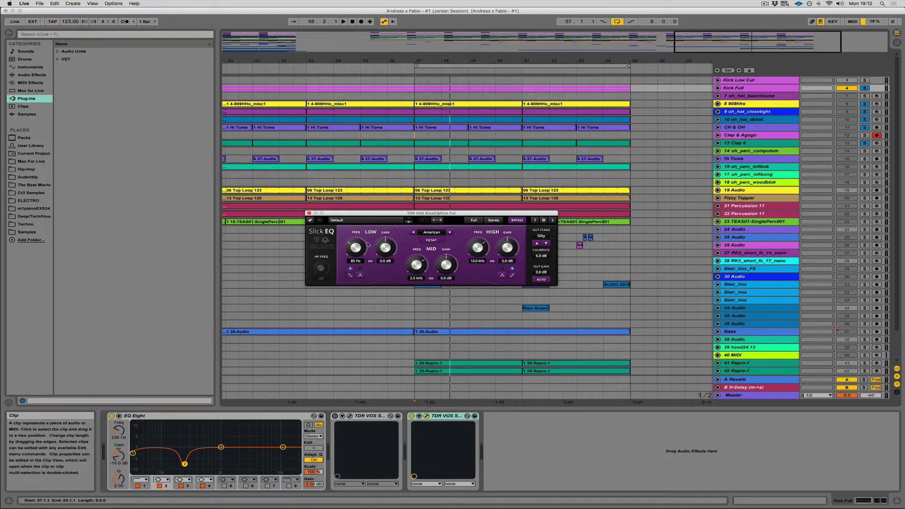
pyautogui.click(450, 232)
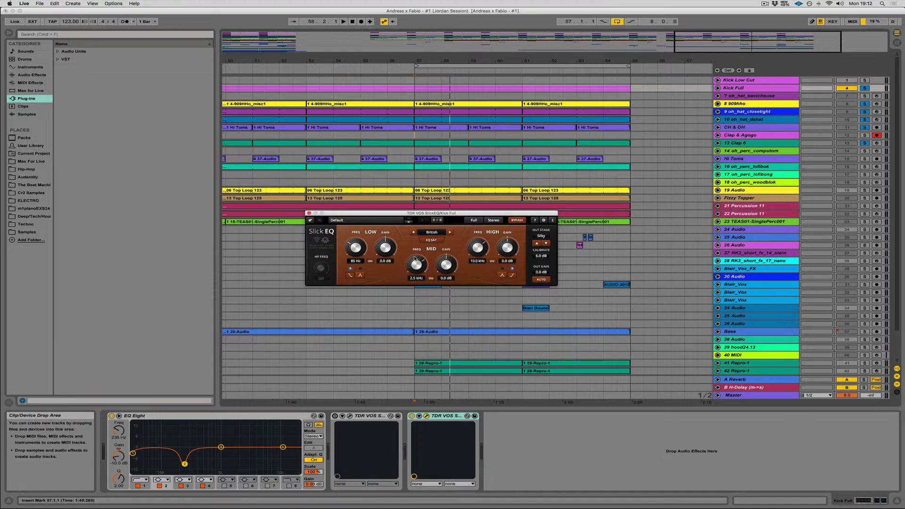
pyautogui.click(451, 232)
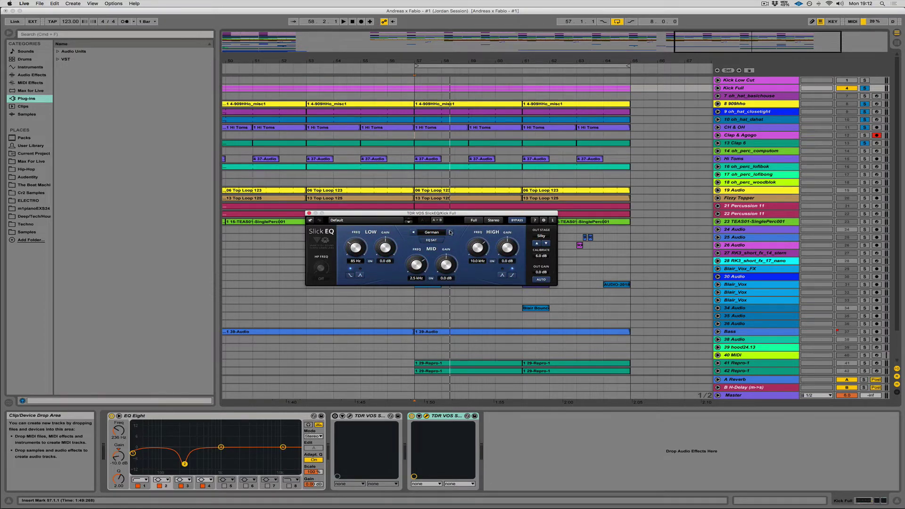
pyautogui.click(450, 233)
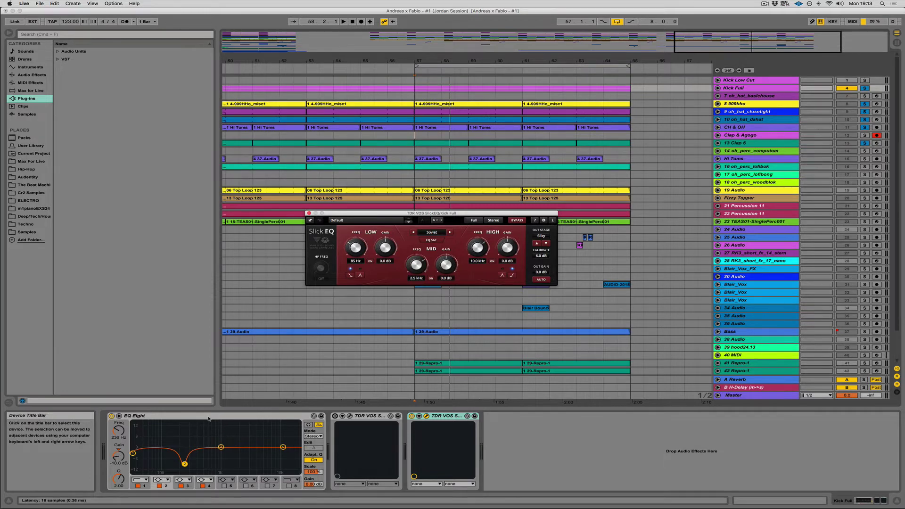
# Step: Step Slick EQ's saturation mode from Soviet back to British
pyautogui.moveTo(459, 215); pyautogui.dragTo(461, 214)
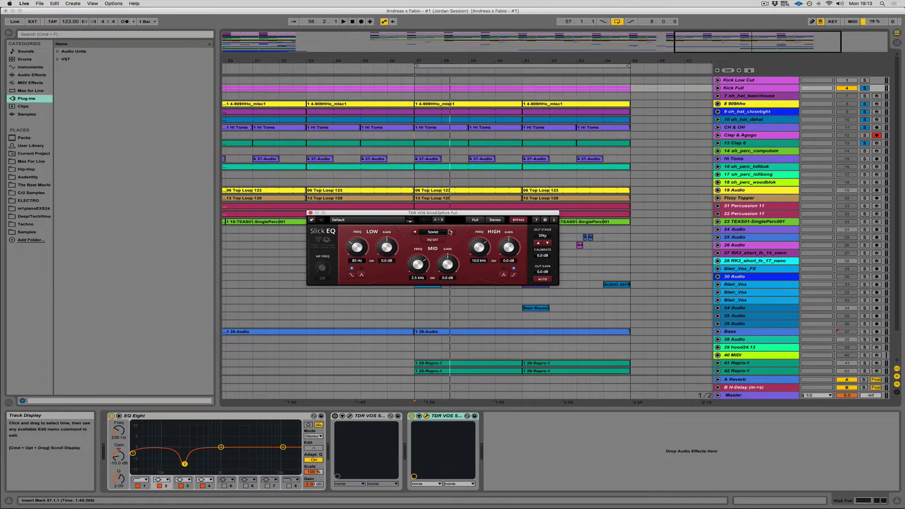
pyautogui.click(451, 233)
pyautogui.click(451, 232)
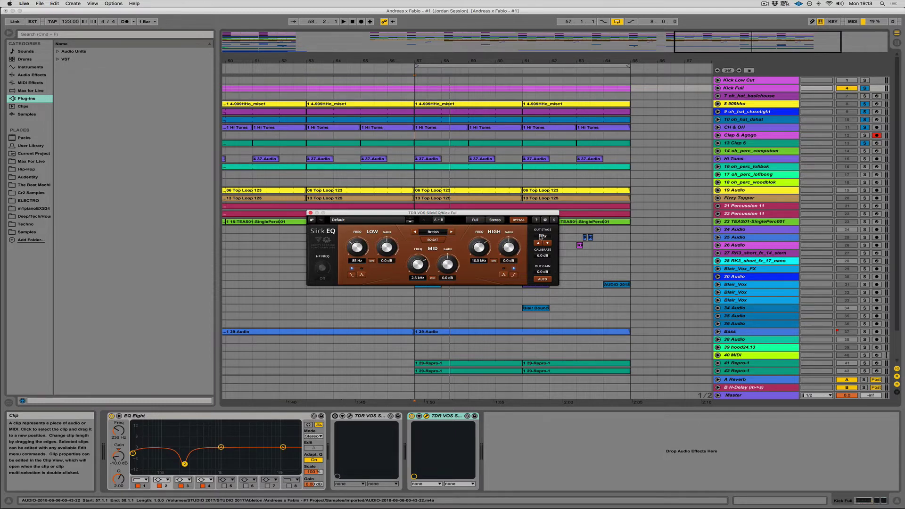
# Step: Check the output stage choices, keep Silky, and try the AUTO gain option
pyautogui.click(542, 236)
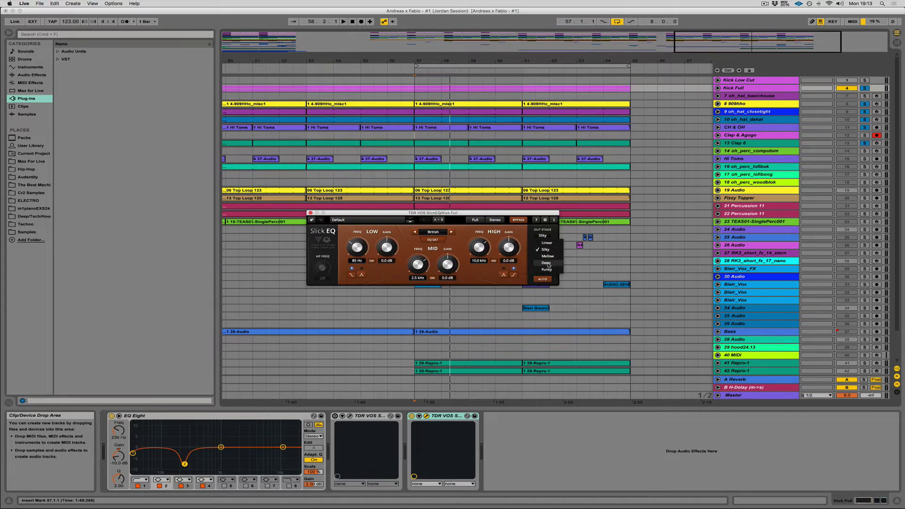
pyautogui.click(531, 229)
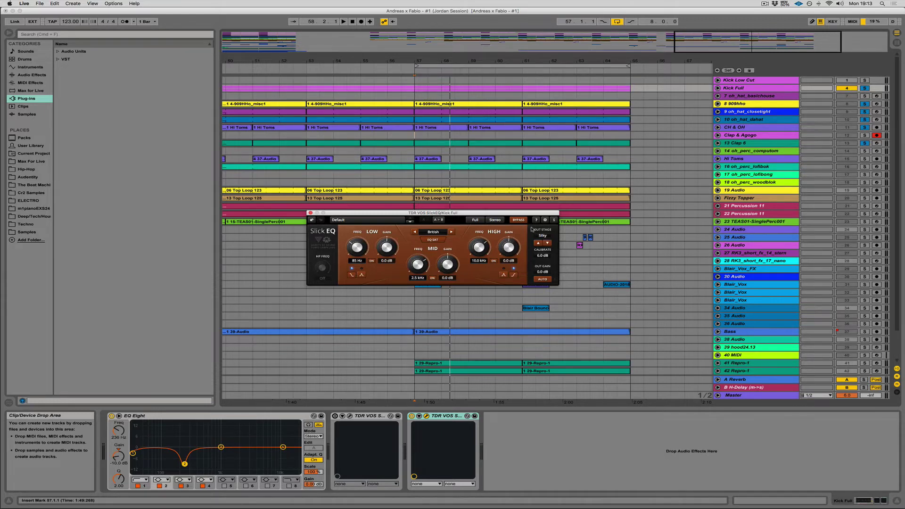
pyautogui.click(543, 280)
# Step: Set the high-pass to 11 Hz, keep the low band a shelf, make HIGH a bell, and solo Kick Full
pyautogui.moveTo(324, 272)
pyautogui.mouseDown()
pyautogui.moveTo(324, 262)
pyautogui.moveTo(323, 283)
pyautogui.mouseUp()
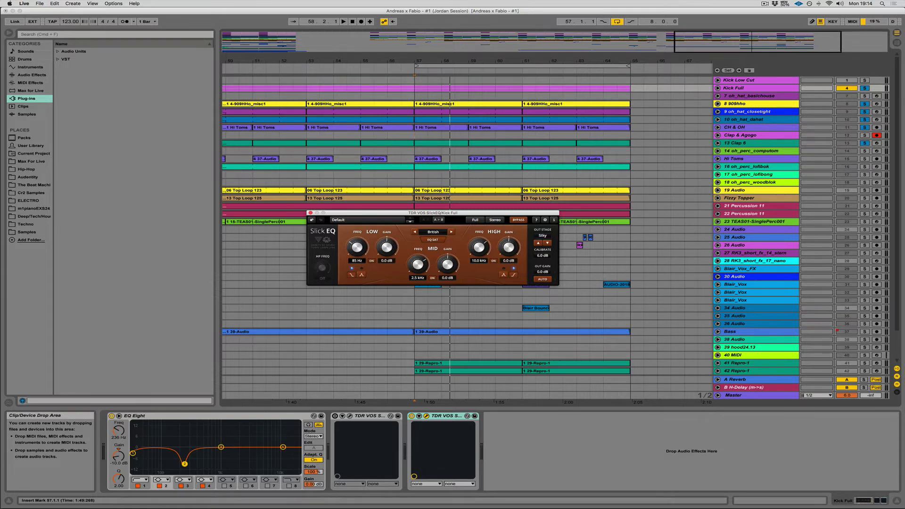
pyautogui.click(361, 275)
pyautogui.click(352, 275)
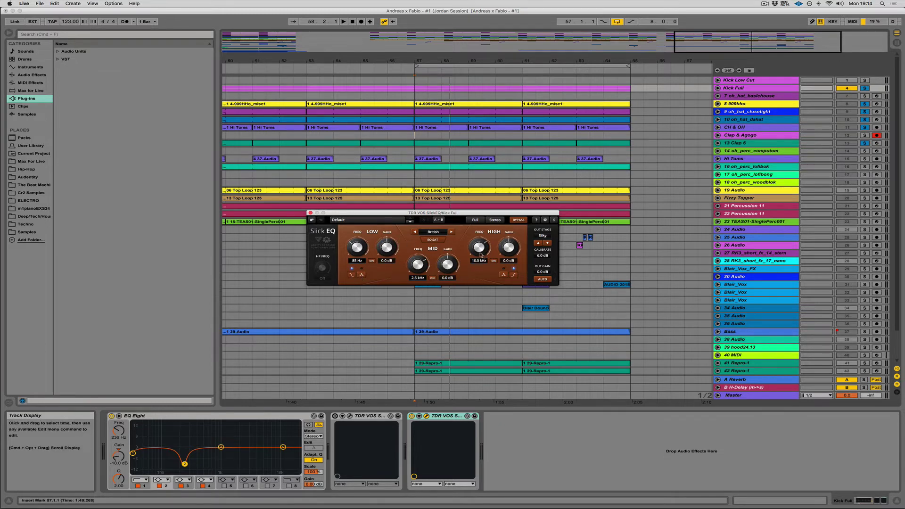
pyautogui.click(503, 276)
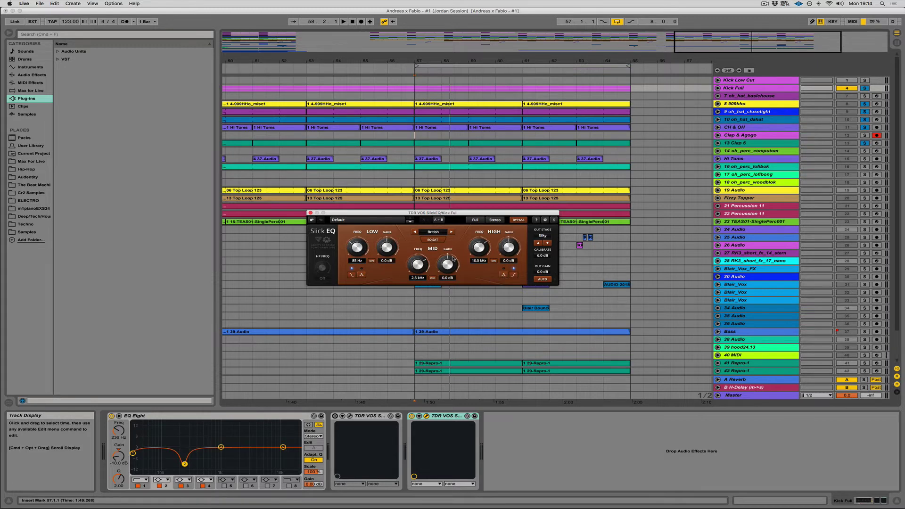
pyautogui.click(866, 88)
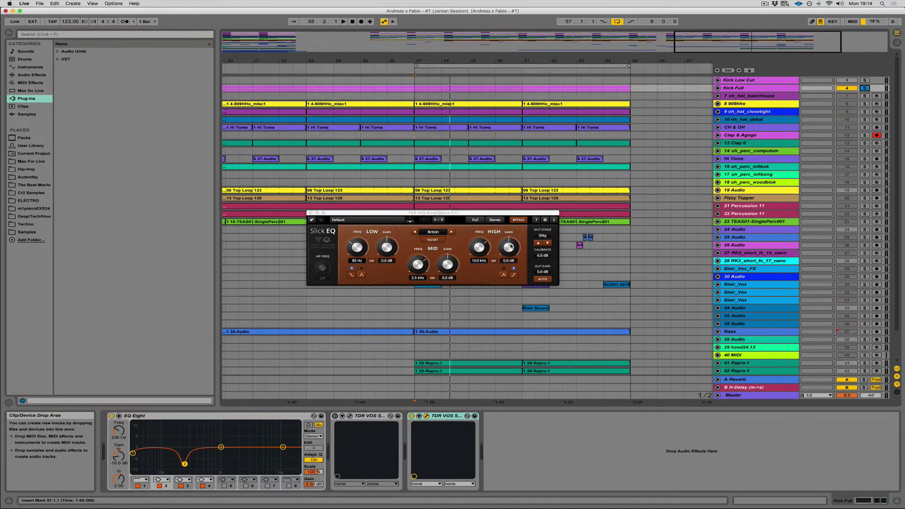
# Step: Play the kick, unfold the Kick Full group, raise its volume to 6.0, then stop playback
pyautogui.press('space')
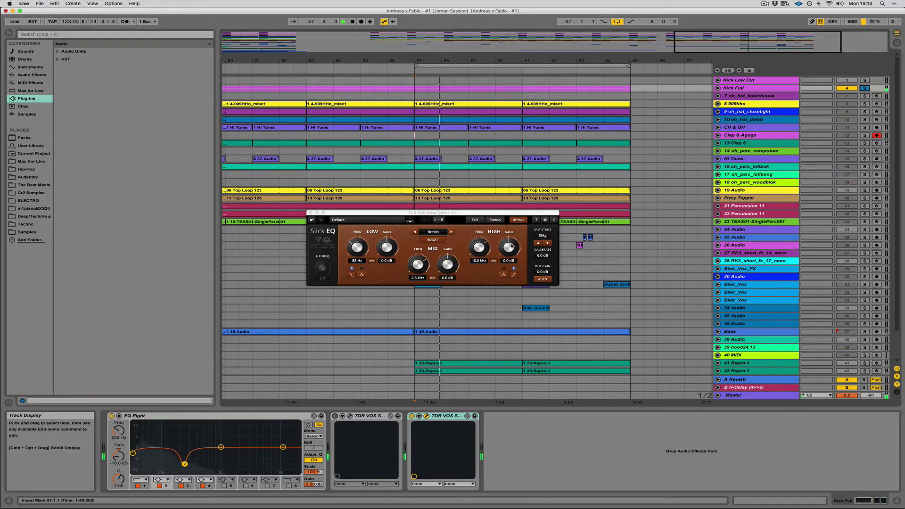
pyautogui.press('XF86AudioRaiseVolume')
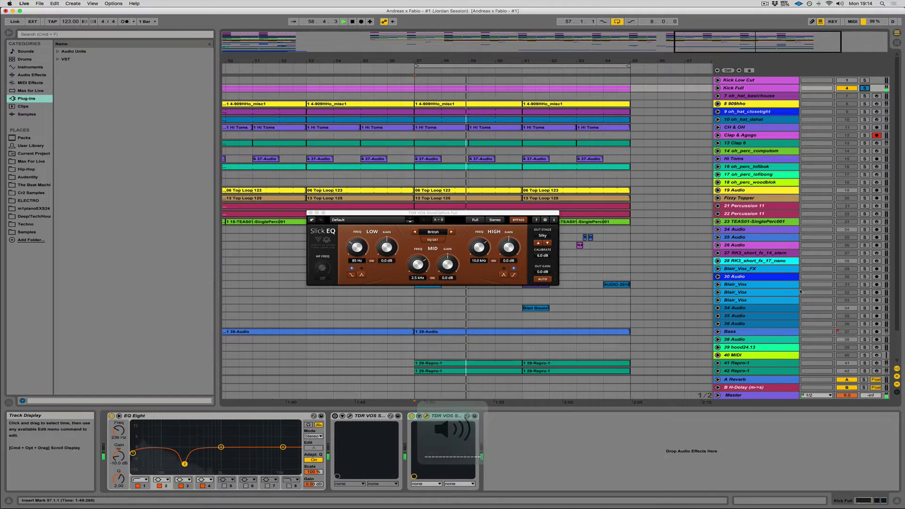
pyautogui.click(717, 88)
pyautogui.moveTo(851, 95); pyautogui.dragTo(851, 75)
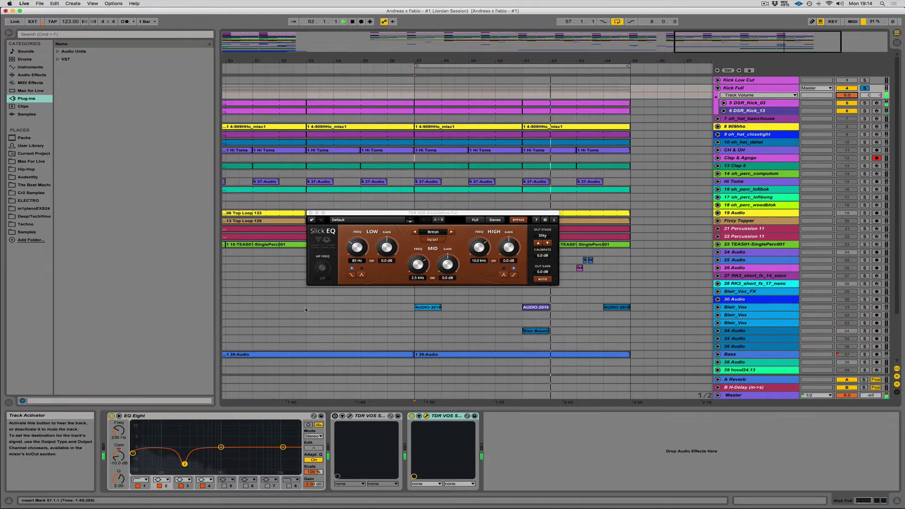
pyautogui.moveTo(442, 215); pyautogui.dragTo(461, 203)
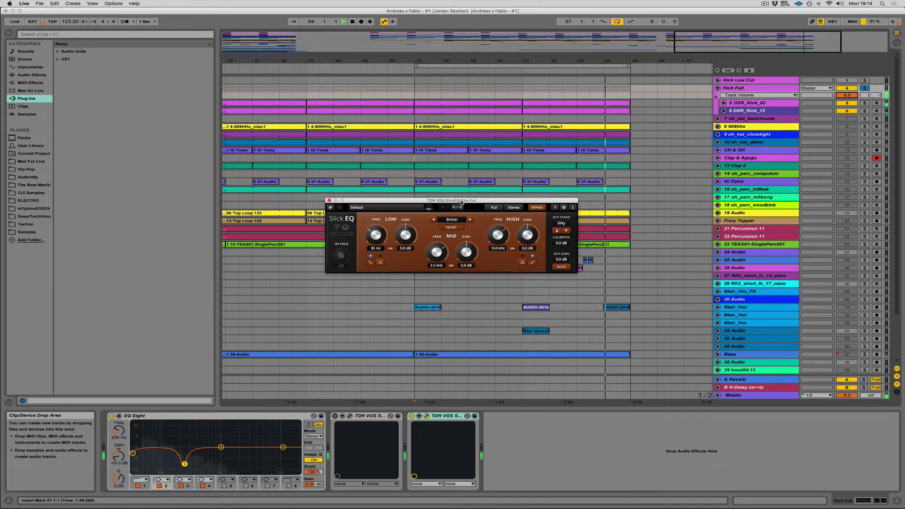
pyautogui.press('space')
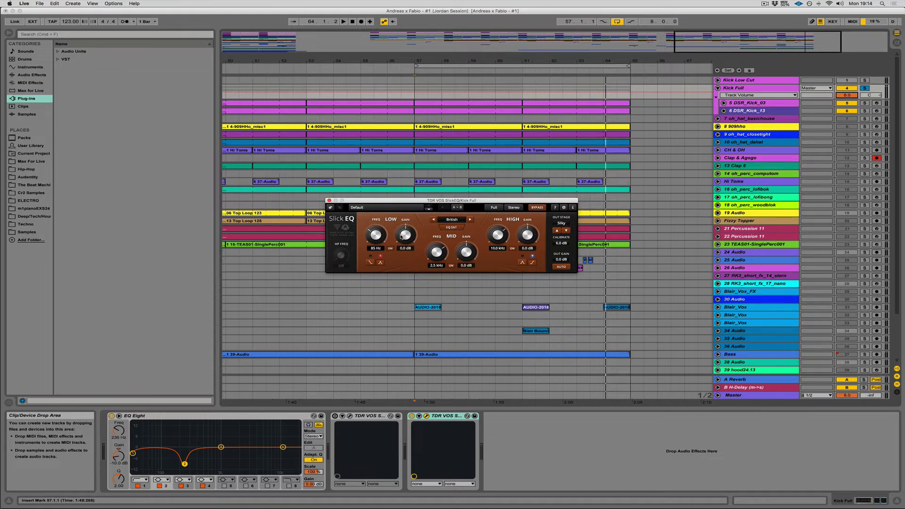
# Step: Sweep Slick EQ's low band up to about 420 Hz and cut it to roughly -5.5 dB while playing from bar 57
pyautogui.moveTo(402, 237); pyautogui.dragTo(402, 229)
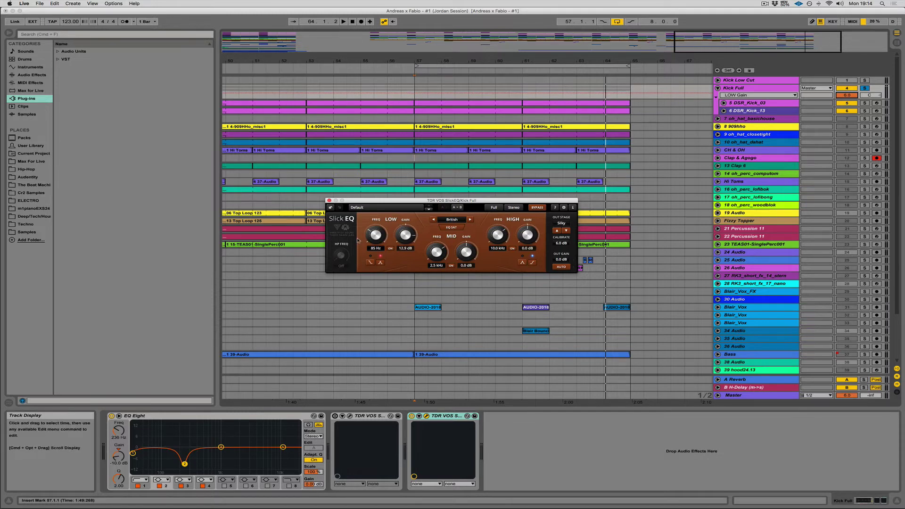
pyautogui.moveTo(376, 234)
pyautogui.mouseDown()
pyautogui.moveTo(376, 220)
pyautogui.moveTo(375, 246)
pyautogui.mouseUp()
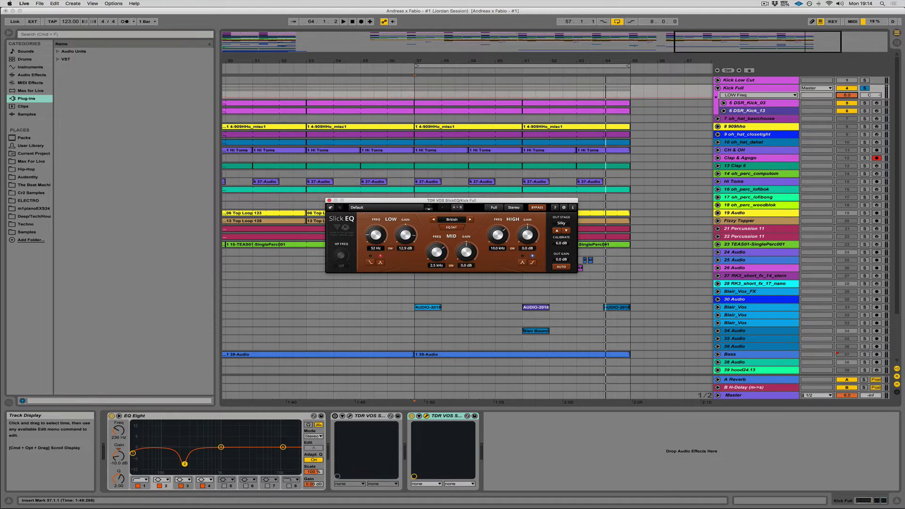
pyautogui.press('space')
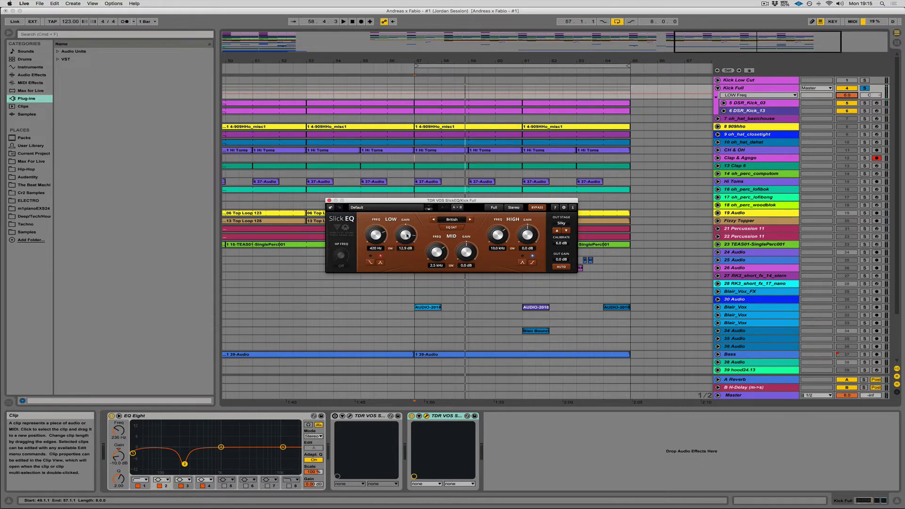
pyautogui.moveTo(405, 234); pyautogui.dragTo(407, 251)
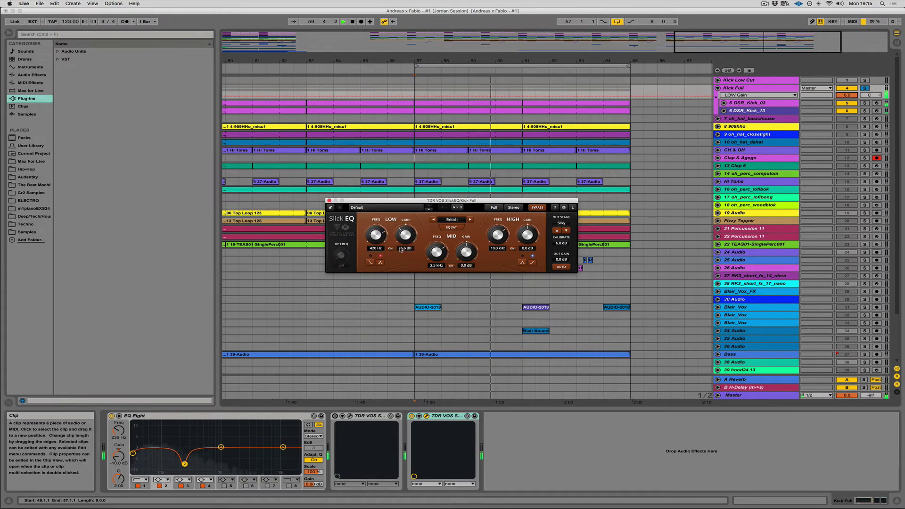
pyautogui.press('space')
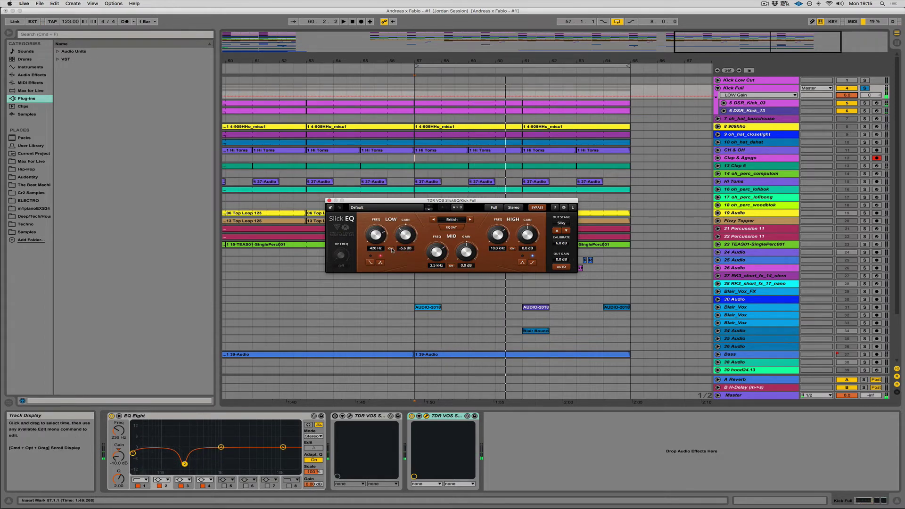
pyautogui.press('space')
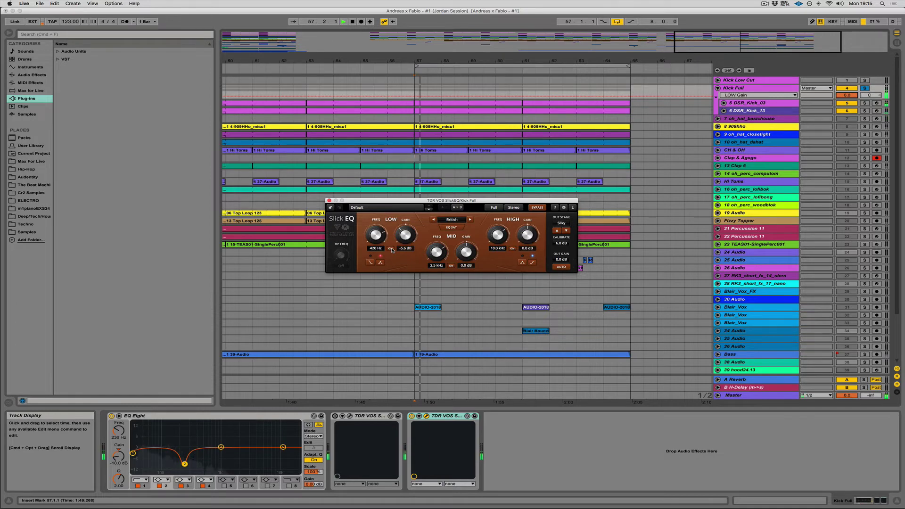
pyautogui.click(391, 249)
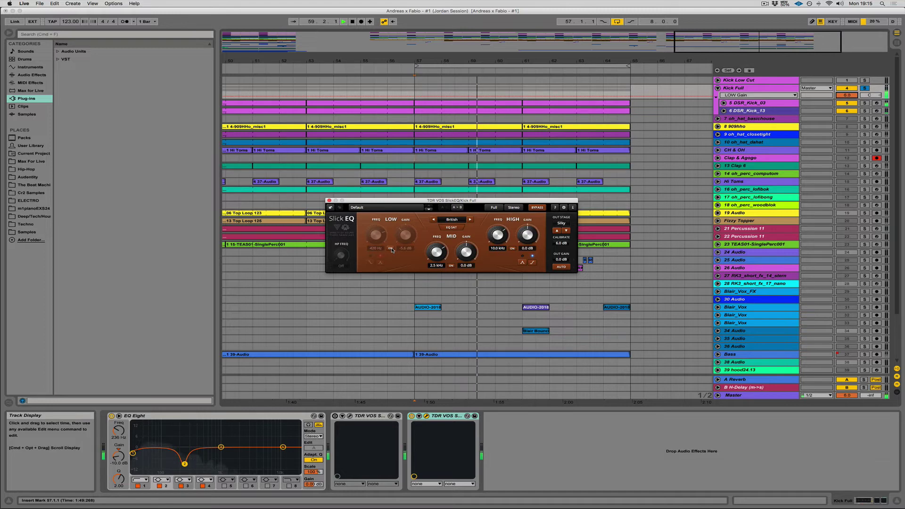
pyautogui.click(390, 249)
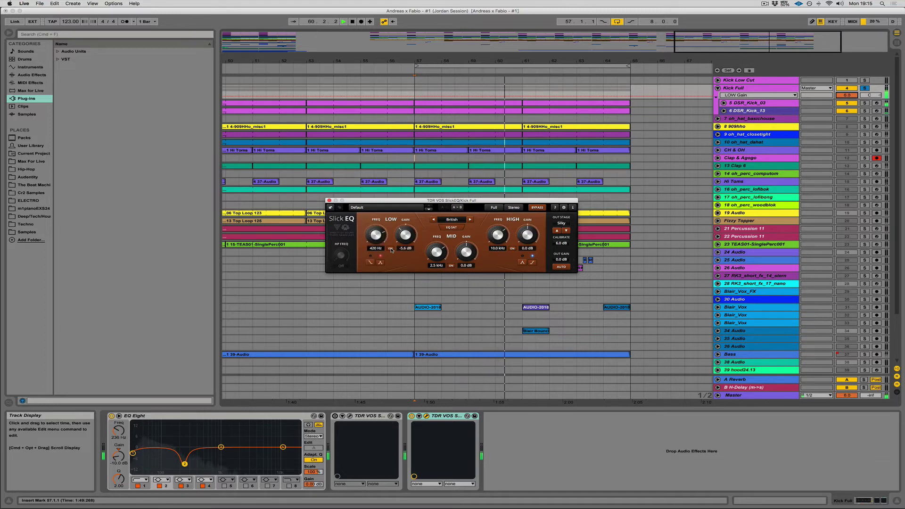
pyautogui.press('space')
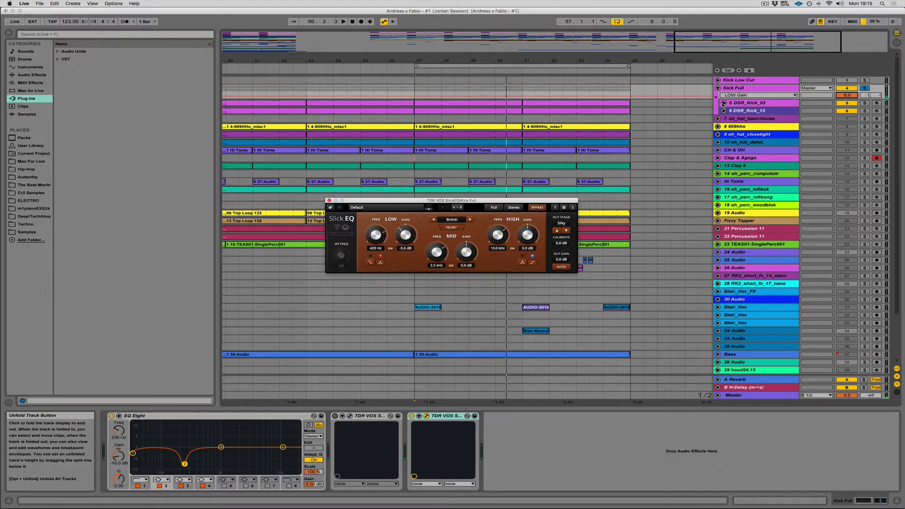
# Step: Unfold both kick layers and set DSR_Kick_13 to -12.4 dB and DSR_Kick_03 to -2.9 dB
pyautogui.click(723, 103)
pyautogui.click(723, 140)
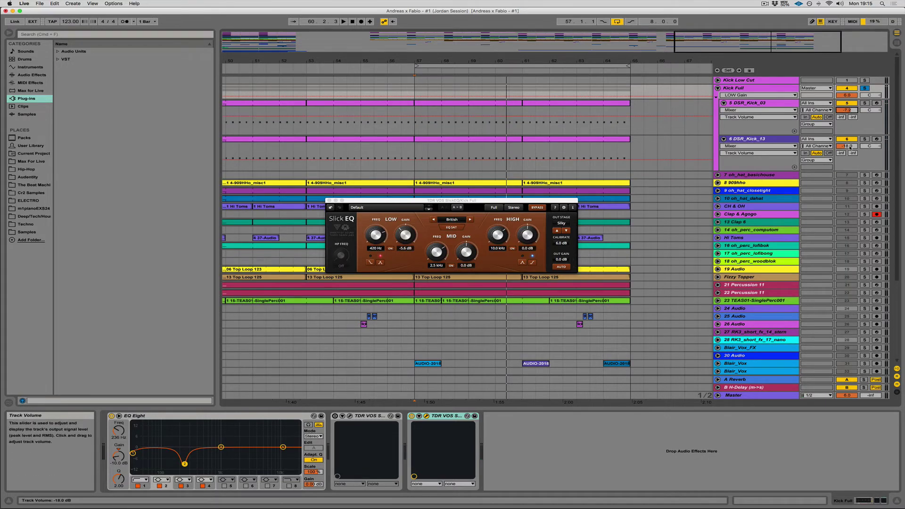
pyautogui.moveTo(847, 145); pyautogui.dragTo(847, 151)
pyautogui.press('space')
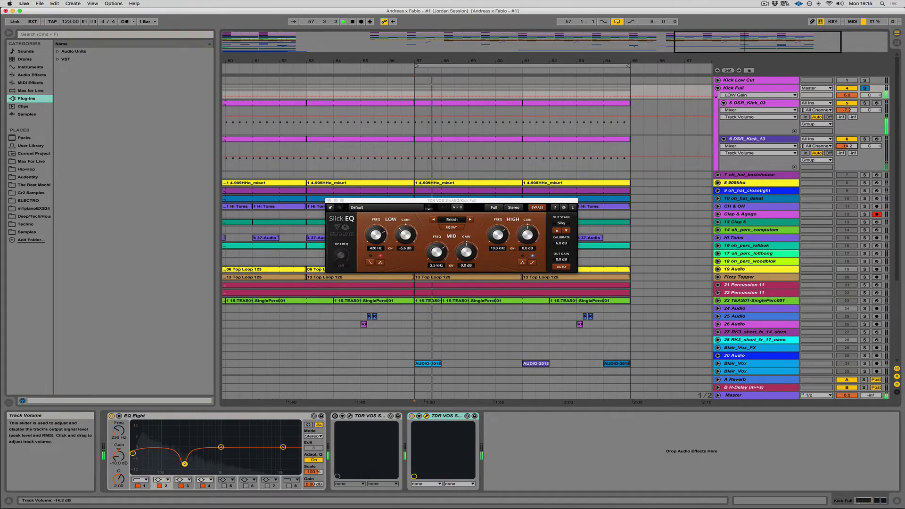
pyautogui.moveTo(847, 110); pyautogui.dragTo(850, 144)
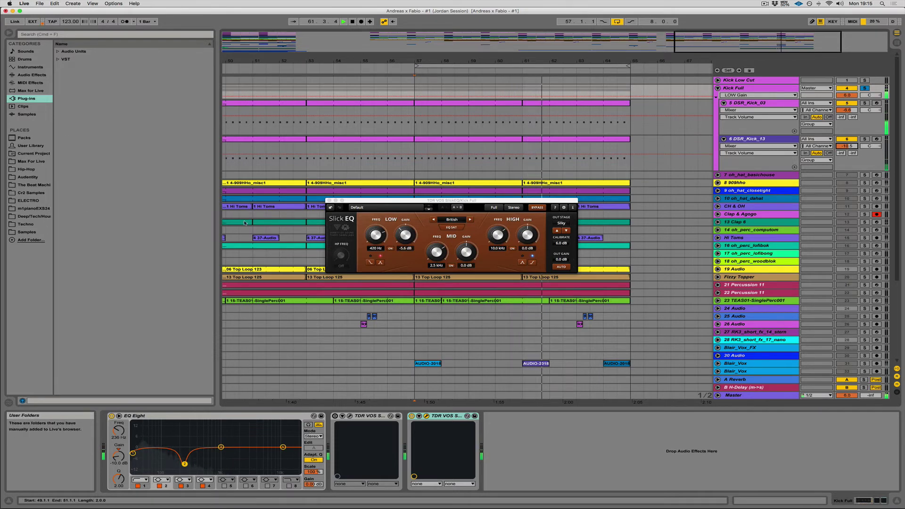
# Step: Toggle the low band cut off and on twice to compare, leaving it on
pyautogui.click(390, 248)
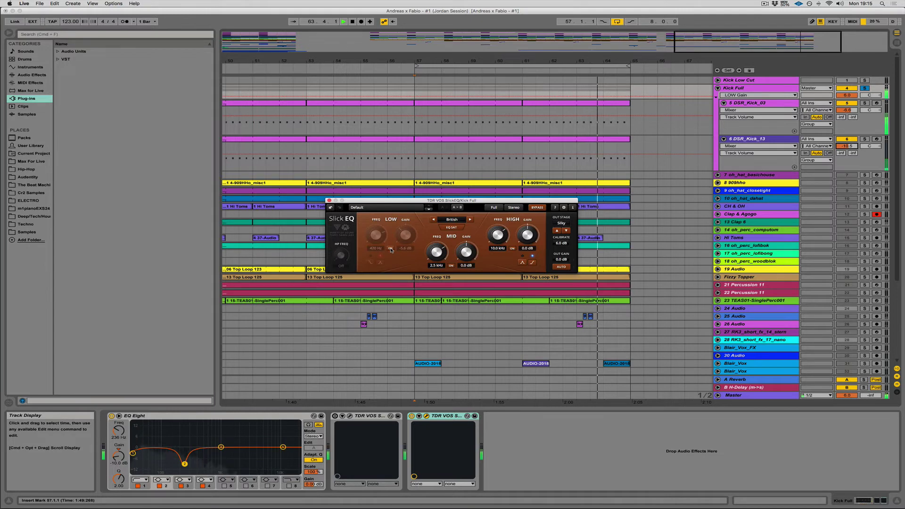
pyautogui.click(390, 249)
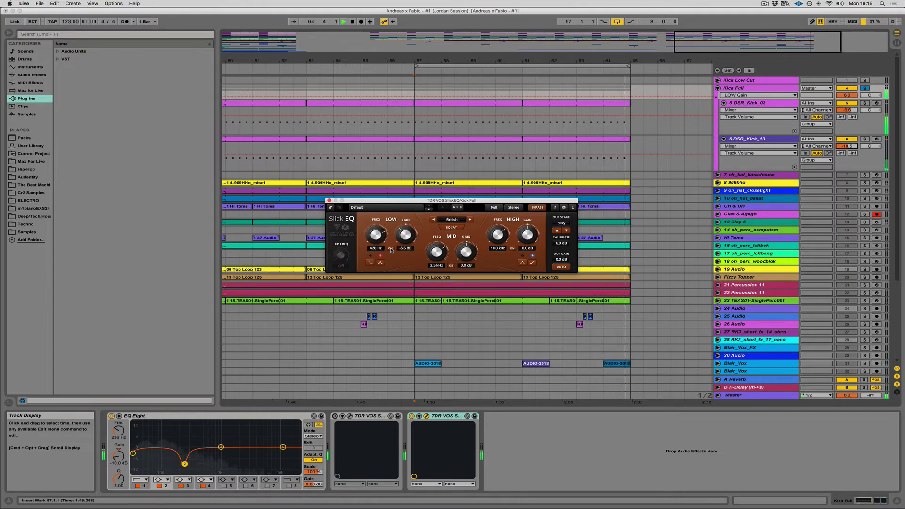
pyautogui.click(390, 248)
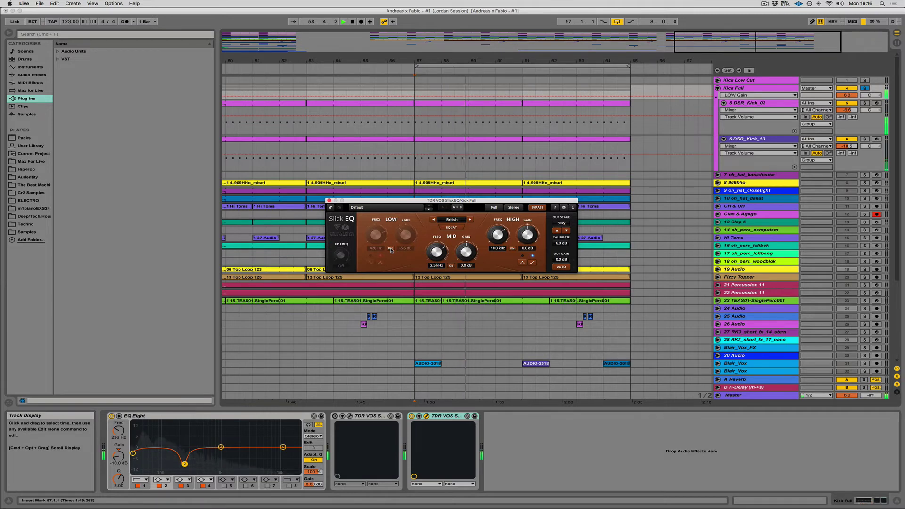
pyautogui.click(391, 248)
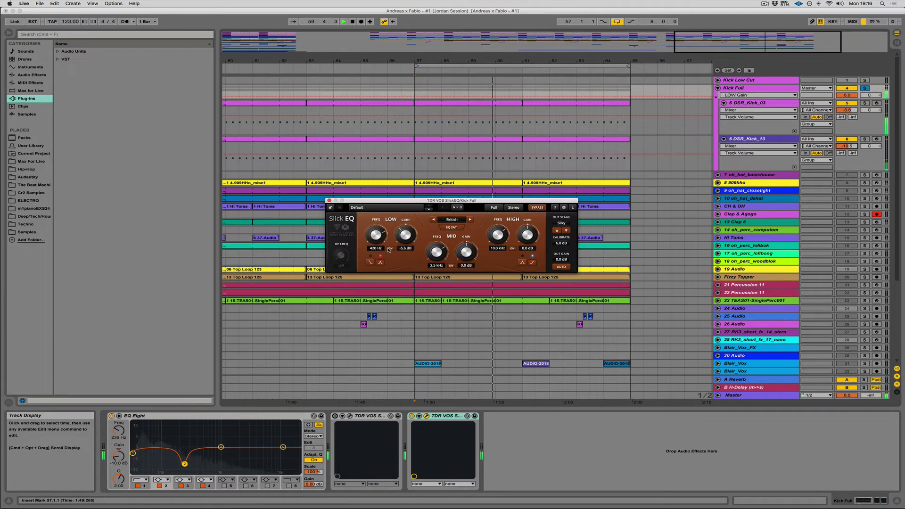
# Step: Give the mid band a 2.0 dB boost at 3.5 kHz while replaying from bar 57
pyautogui.press('space')
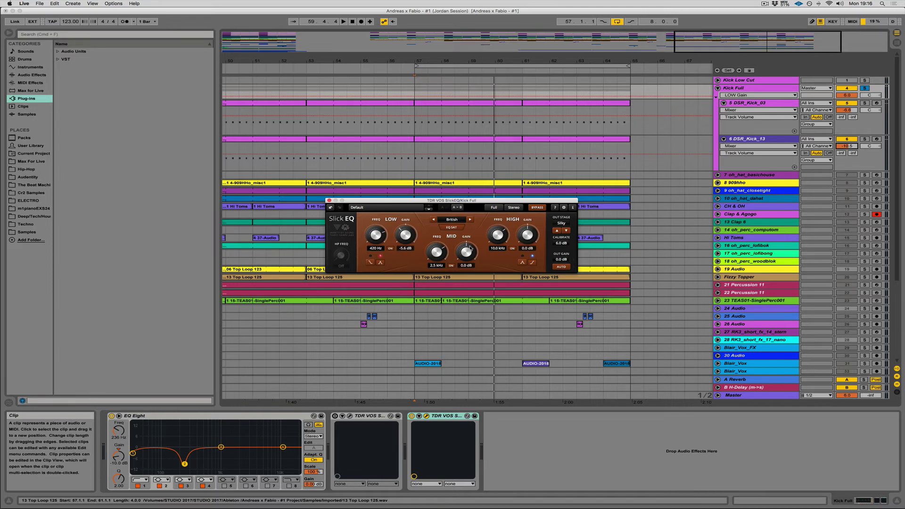
pyautogui.press('space')
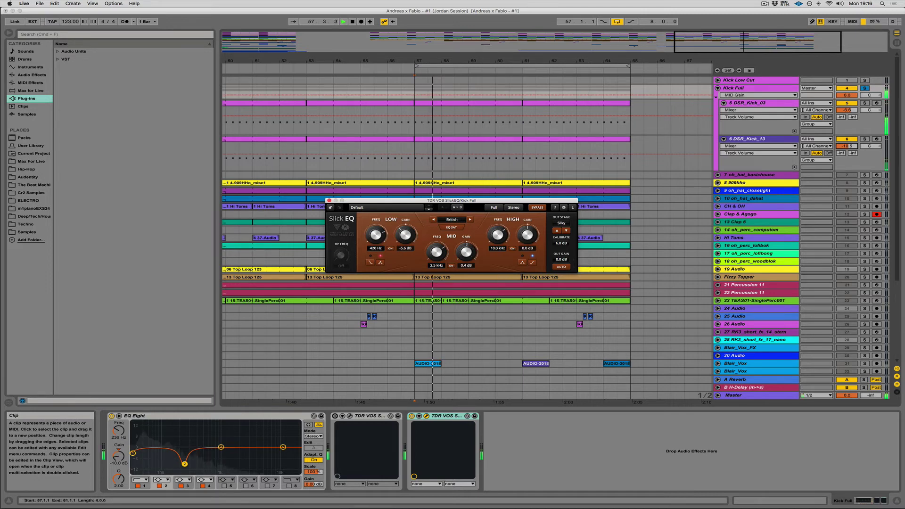
pyautogui.moveTo(469, 247); pyautogui.dragTo(436, 243)
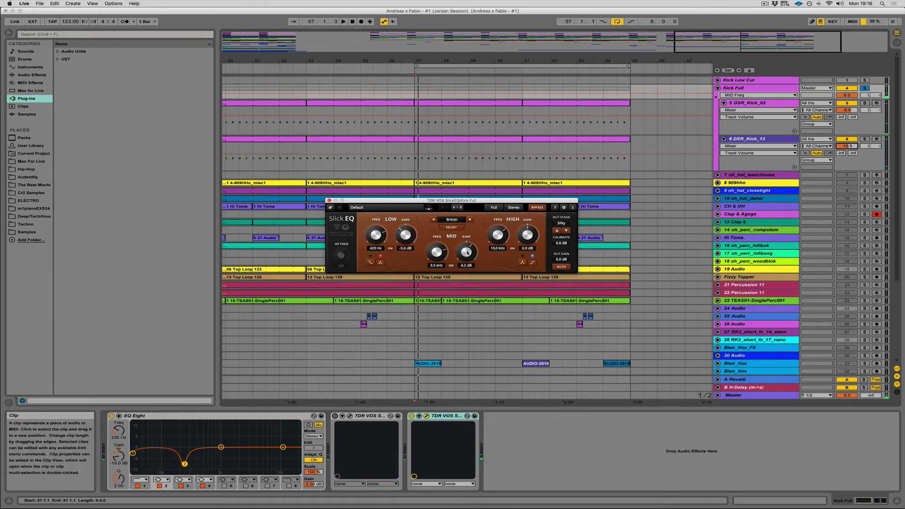
pyautogui.moveTo(466, 253); pyautogui.dragTo(466, 258)
pyautogui.press('space')
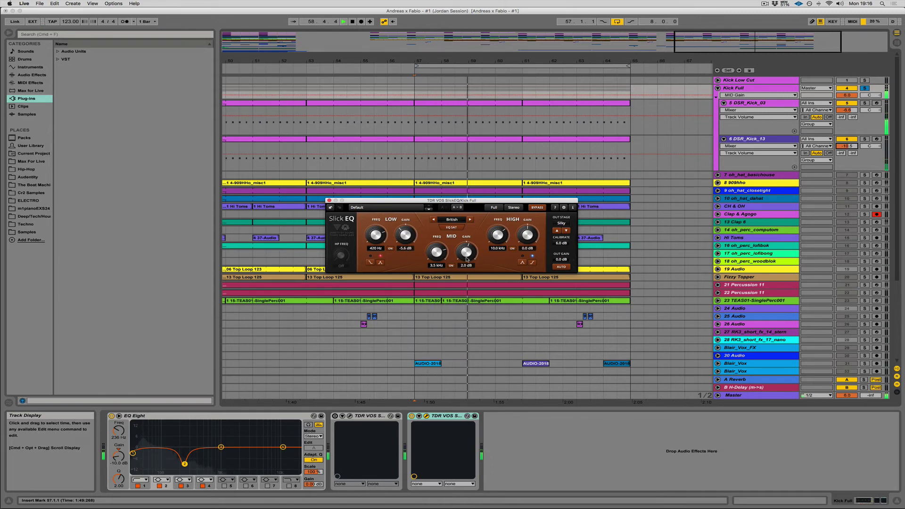
# Step: Raise the high-pass to 30 Hz and compare the EQ against bypass twice, leaving it active
pyautogui.moveTo(339, 255); pyautogui.dragTo(342, 246)
pyautogui.press('space')
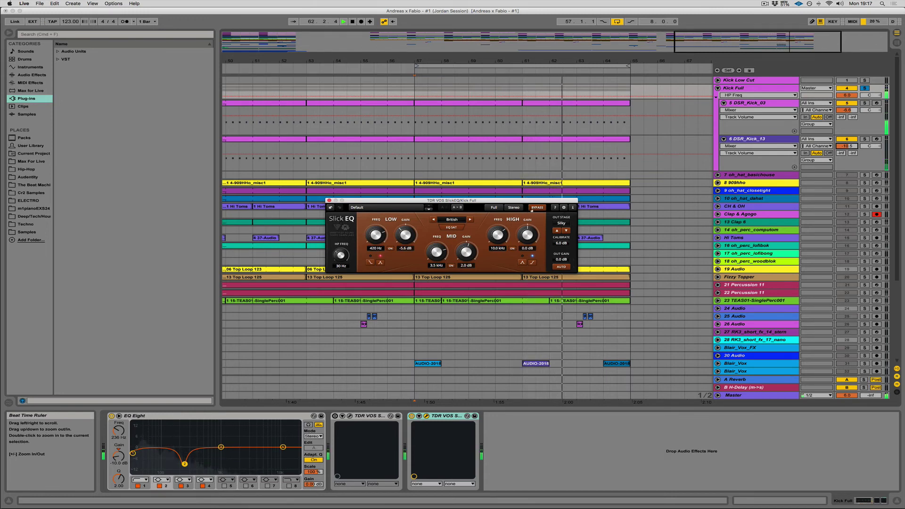
pyautogui.click(535, 208)
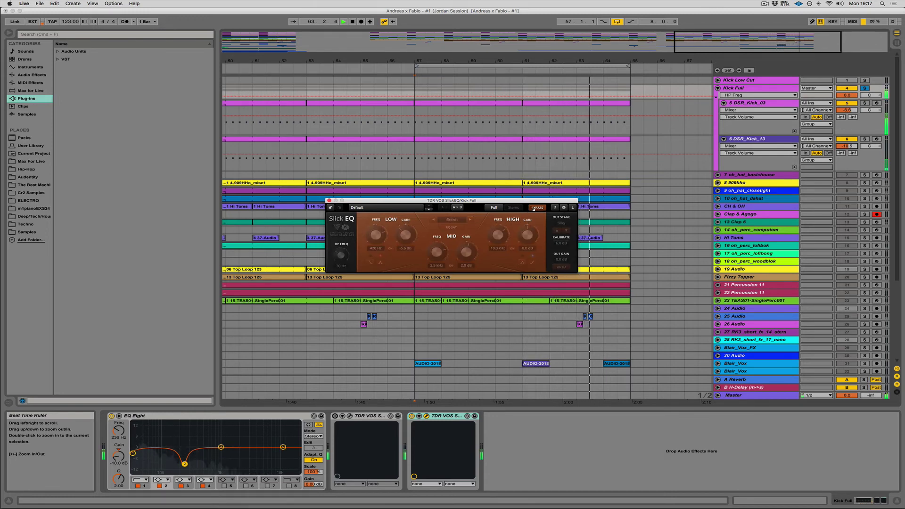
pyautogui.press('space')
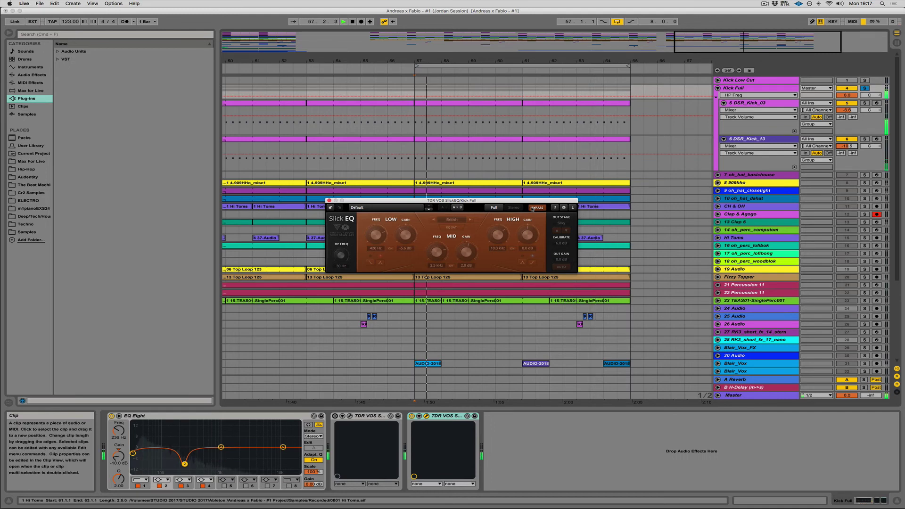
pyautogui.click(536, 208)
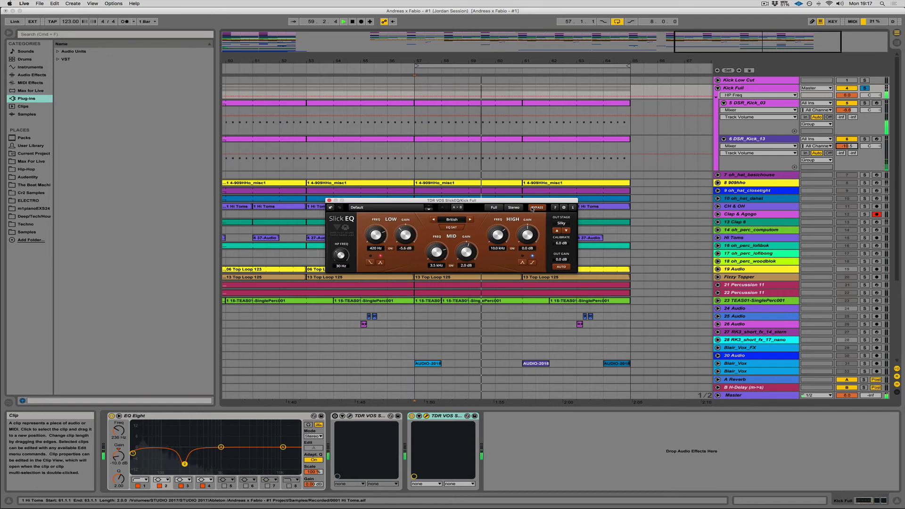
pyautogui.click(533, 208)
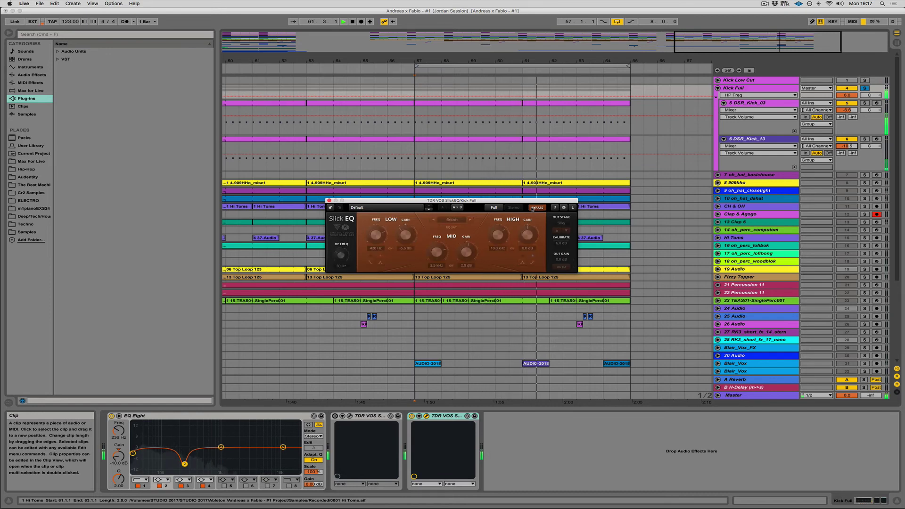
pyautogui.click(532, 209)
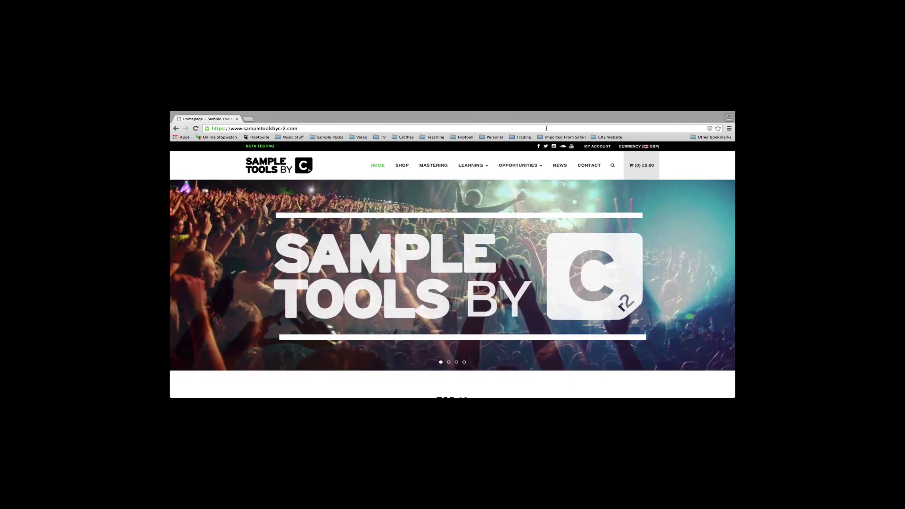
# Step: Go to the Mastering and Studio Services page from the site's top navigation
pyautogui.click(434, 167)
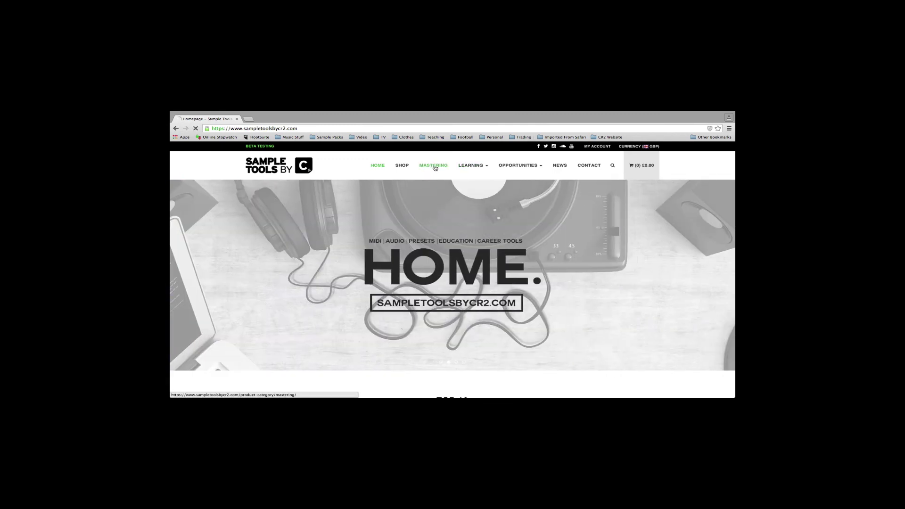